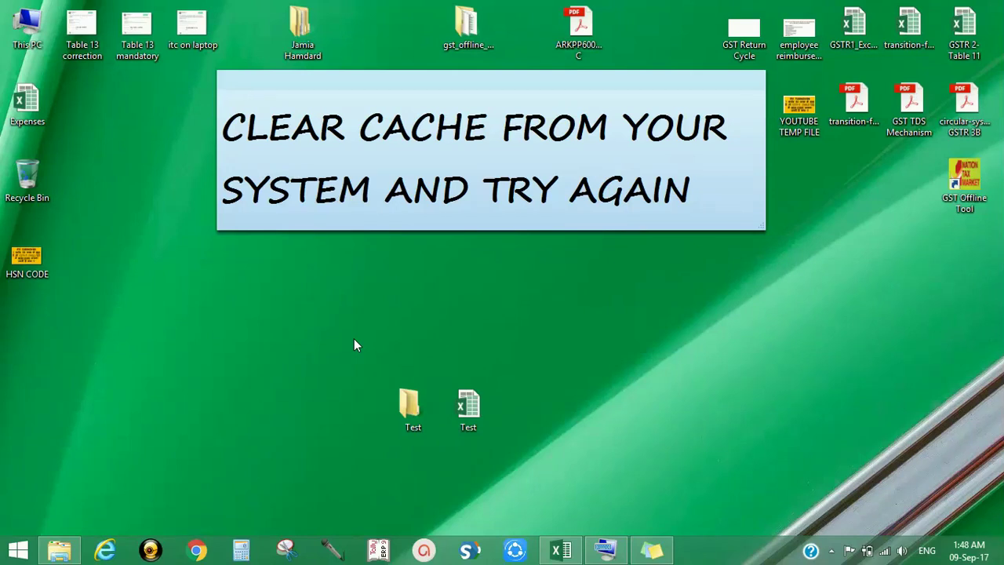
left_click_drag(224, 130, 701, 129)
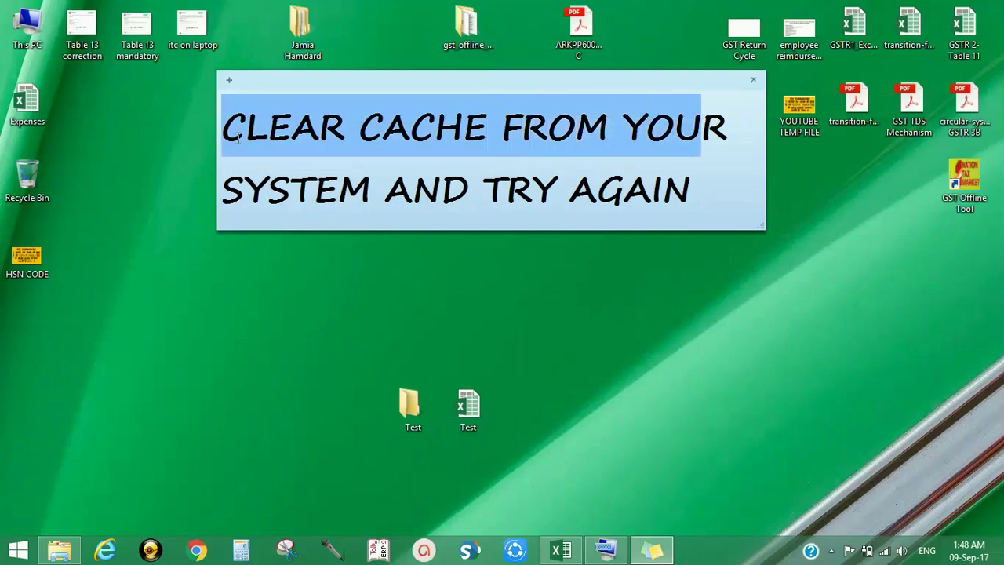
key("shift+Right")
key("shift+Right")
key("shift+Right")
key("shift+Right")
key("shift+Right")
key("shift+Right")
key("shift+Right")
key("shift+Right")
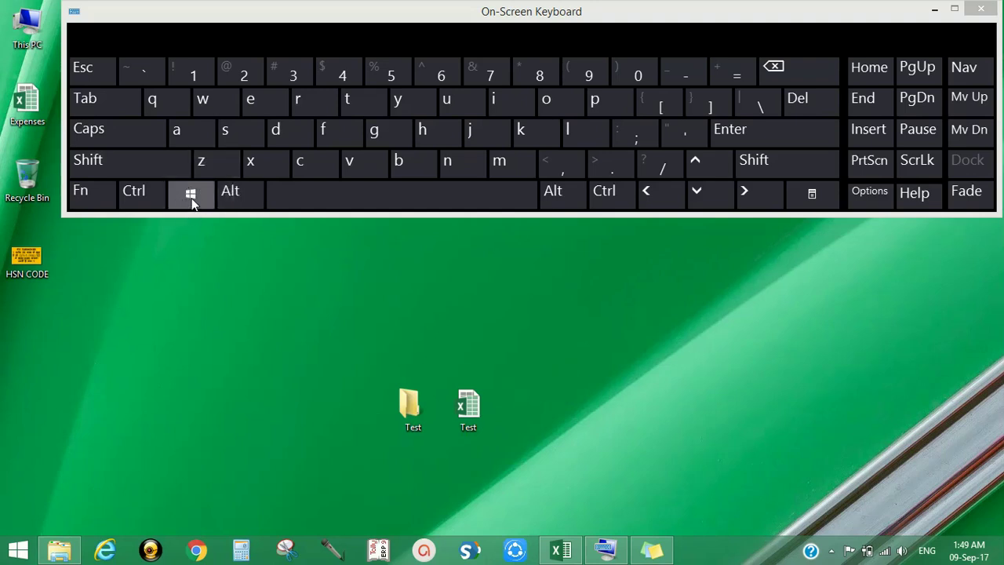
- Open the temporary files folder by running %temp% from the Run dialog in place of the existing entry
left_click(191, 196)
left_click(318, 98)
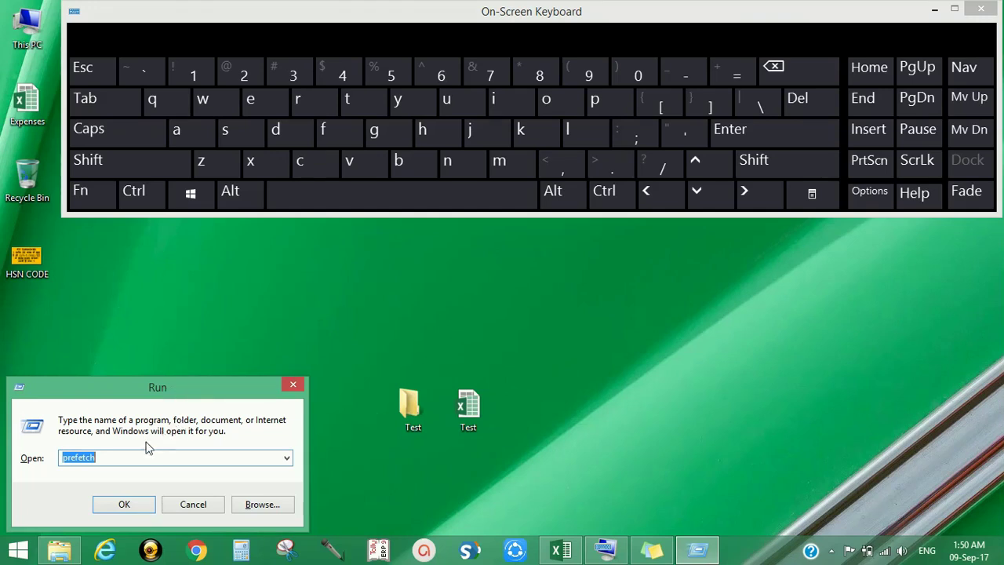
left_click(128, 458)
key("BackSpace")
key("BackSpace")
key("BackSpace")
key("BackSpace")
key("BackSpace")
key("BackSpace")
key("BackSpace")
key("BackSpace")
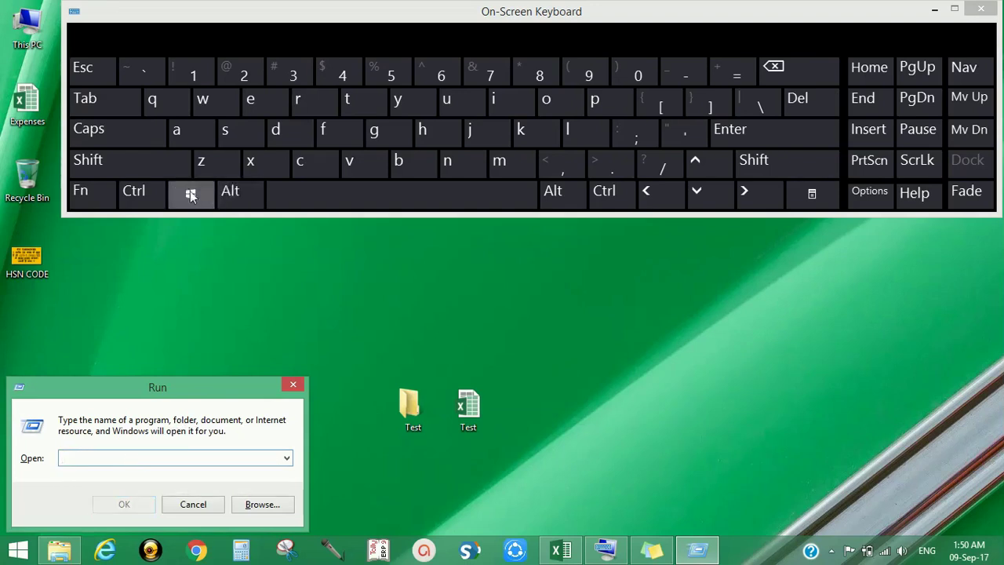
left_click(124, 164)
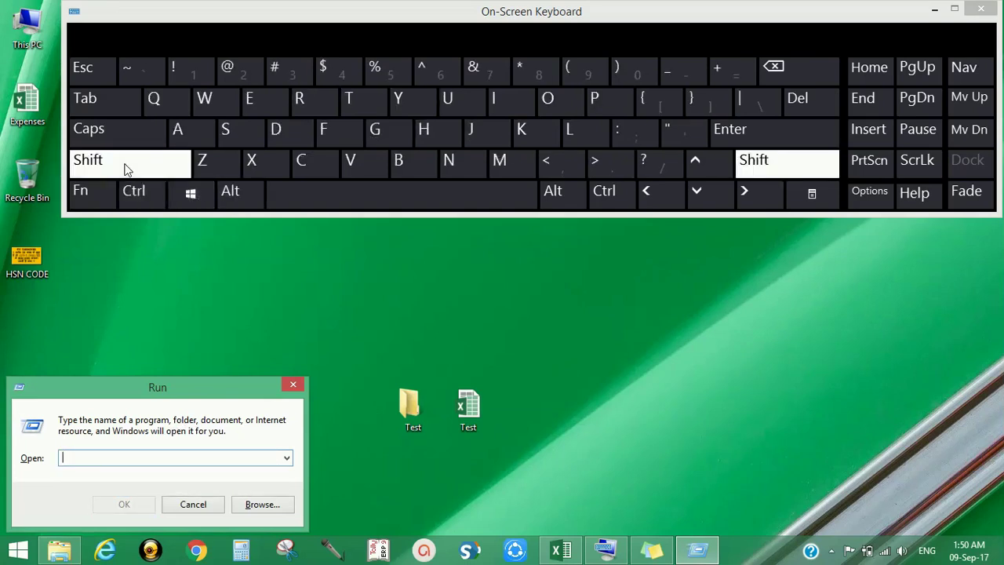
left_click(388, 72)
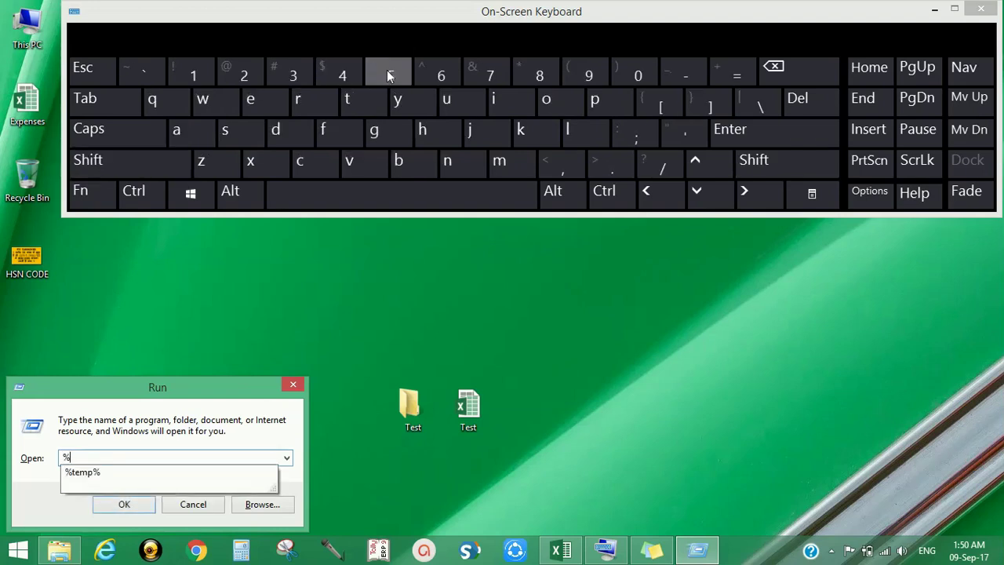
type("temp")
left_click(160, 160)
left_click(382, 66)
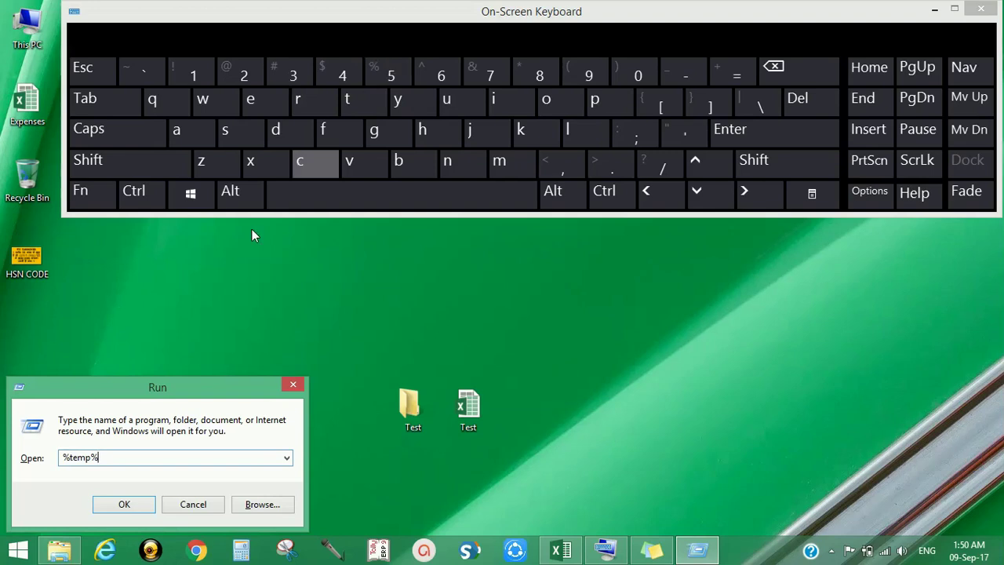
left_click(113, 504)
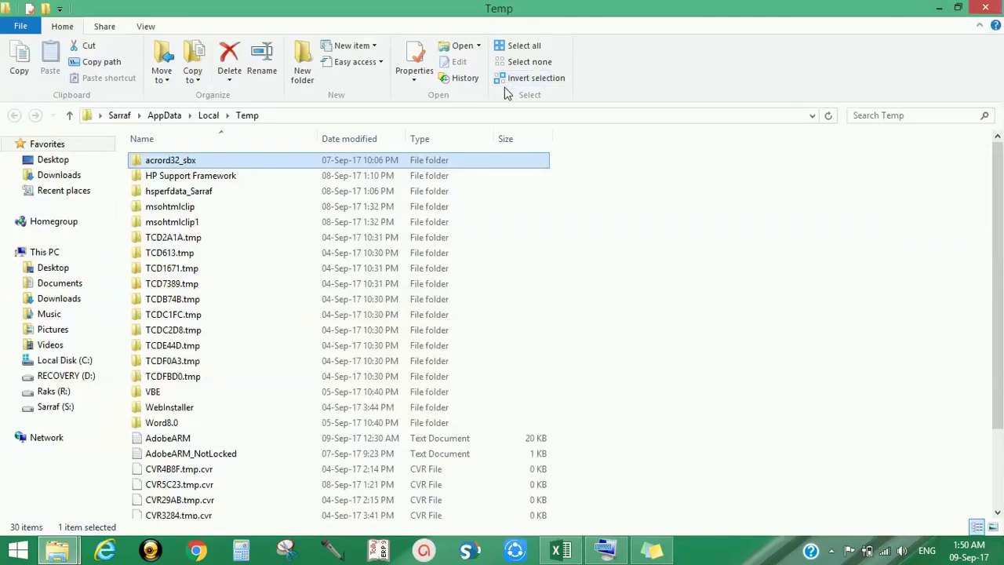
- Look through the list of files and folders in the Temp folder from beginning to end
left_click(211, 279)
key("Down")
key("Down")
key("Down")
key("Down")
key("Down")
key("Down")
key("Down")
key("Down")
key("Down")
key("Down")
key("Down")
key("Down")
key("Down")
key("Down")
key("Down")
key("Down")
key("Down")
key("Down")
key("Down")
key("Down")
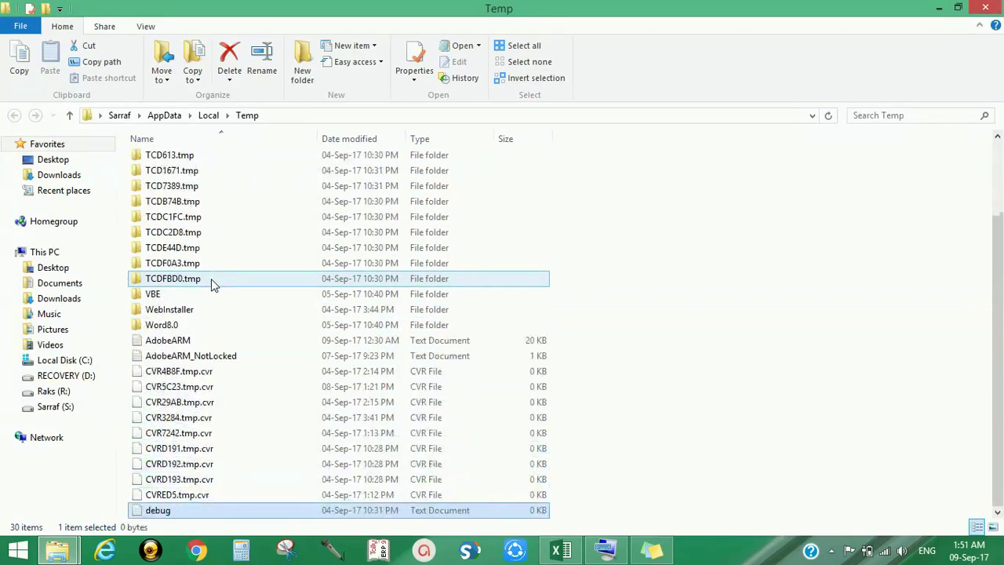
key("Up")
key("Up")
key("Up")
key("Up")
key("Up")
key("Up")
key("Up")
key("Up")
key("Up")
key("Up")
key("Up")
key("Up")
key("Up")
key("Up")
key("Up")
key("Up")
key("Up")
key("Up")
key("Up")
key("Up")
key("Up")
key("Up")
key("Up")
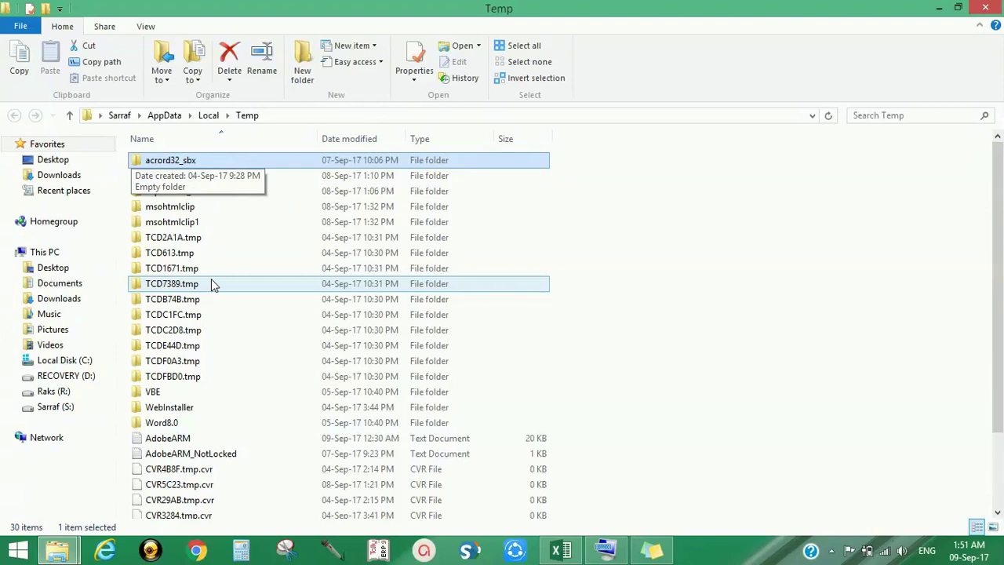
key("Down")
key("Down")
key("Down")
key("Down")
key("Down")
key("Down")
key("Down")
key("Down")
key("Down")
key("Down")
key("Down")
key("Down")
key("Down")
key("Down")
key("Down")
key("Down")
key("Down")
key("Down")
key("Down")
key("Down")
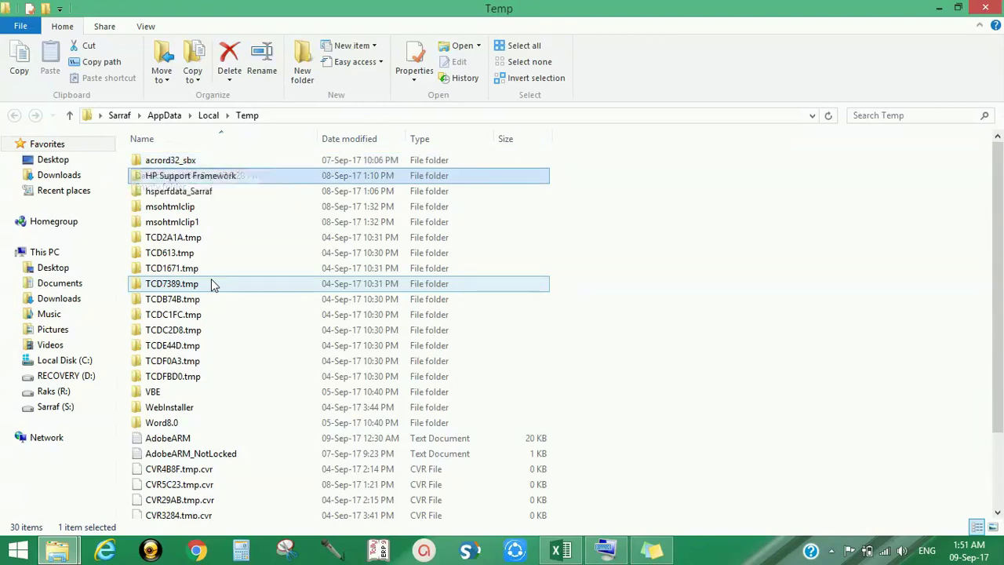
key("Up")
key("Up")
key("Up")
key("Up")
key("Up")
key("Up")
key("Up")
key("Up")
key("Up")
key("Up")
key("Up")
key("Up")
key("Up")
key("Up")
key("Up")
key("Up")
key("Up")
key("Up")
key("Up")
key("Up")
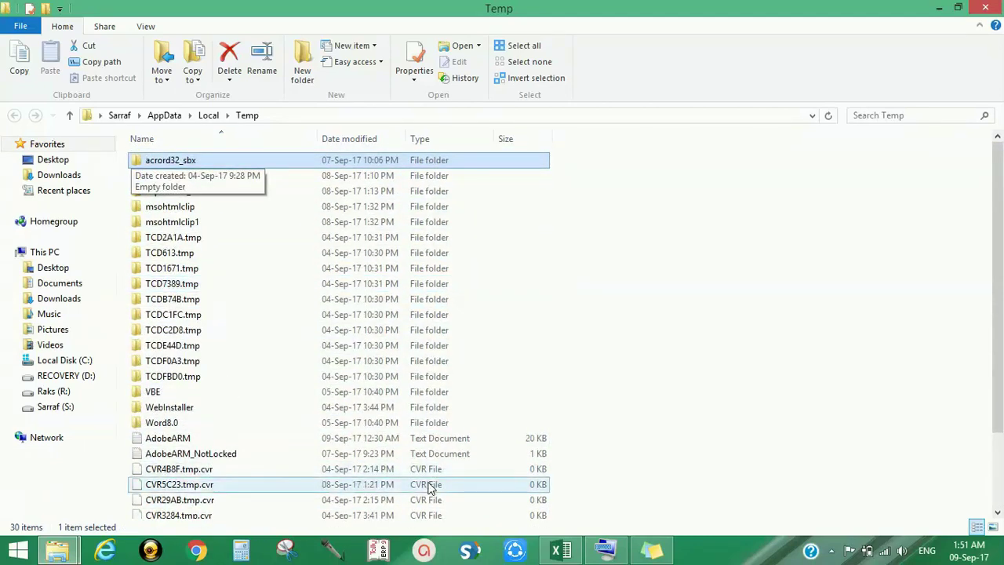
- Send all items in the Temp folder to the Recycle Bin using the on-screen keyboard
left_click(605, 552)
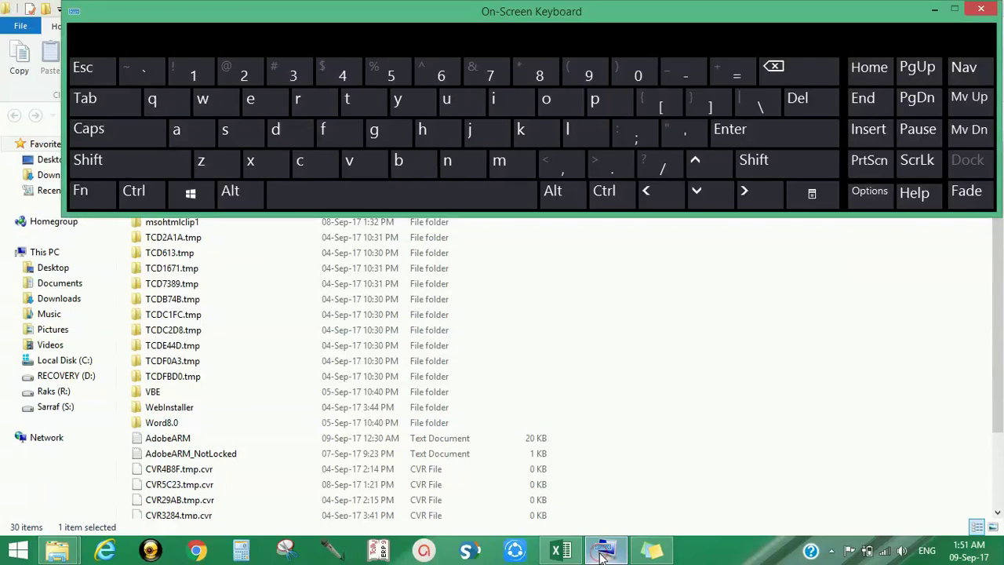
left_click(144, 197)
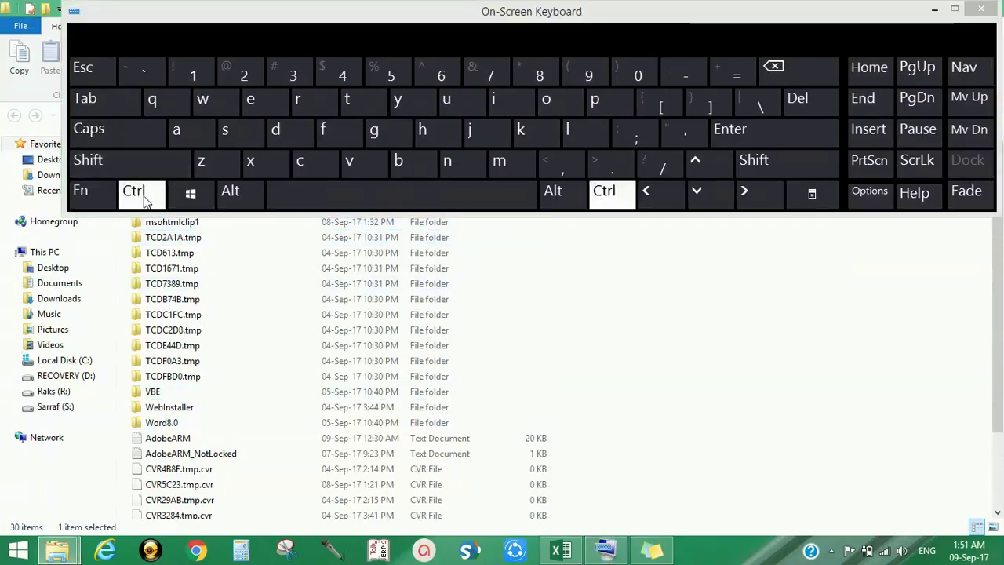
left_click(198, 134)
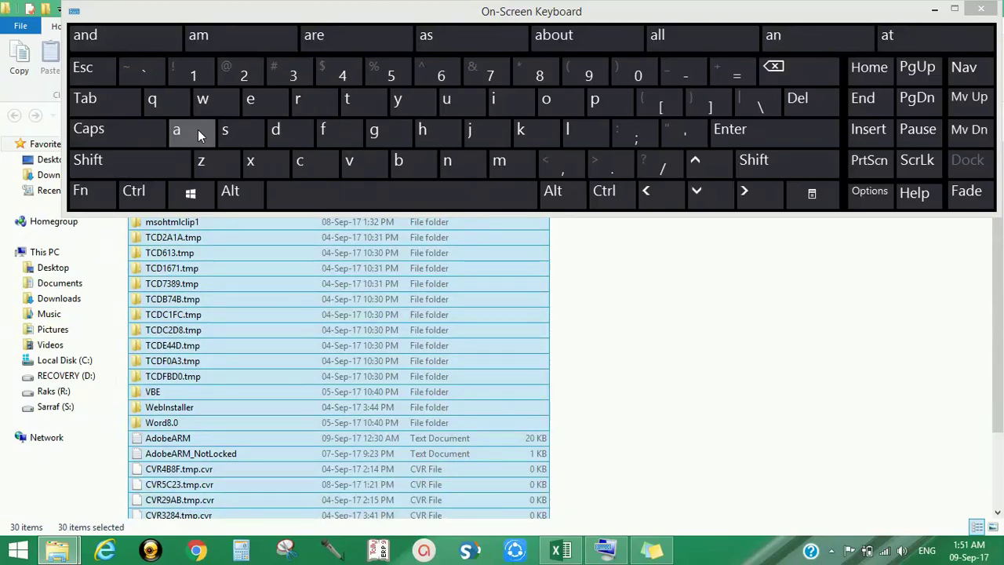
left_click(786, 98)
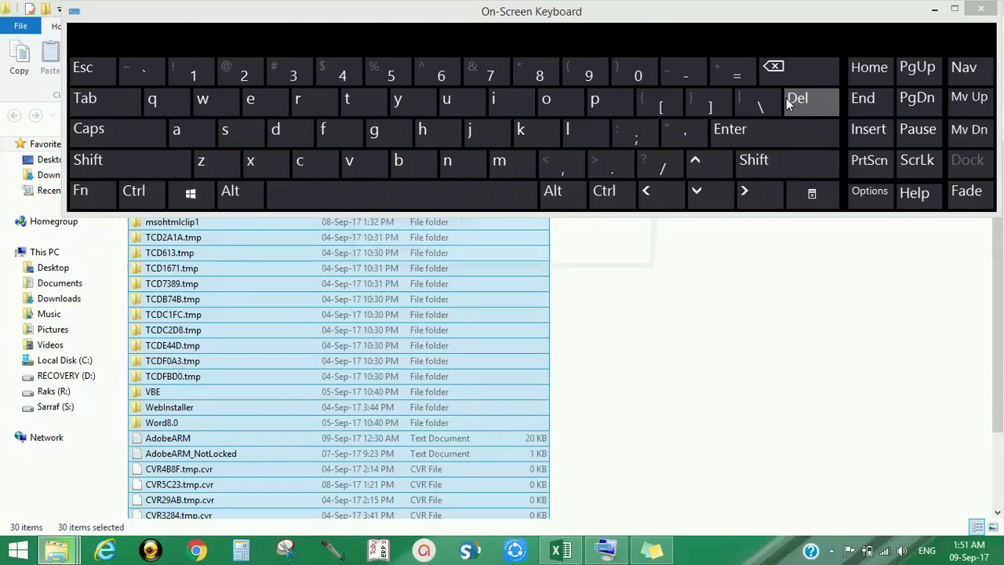
left_click(935, 10)
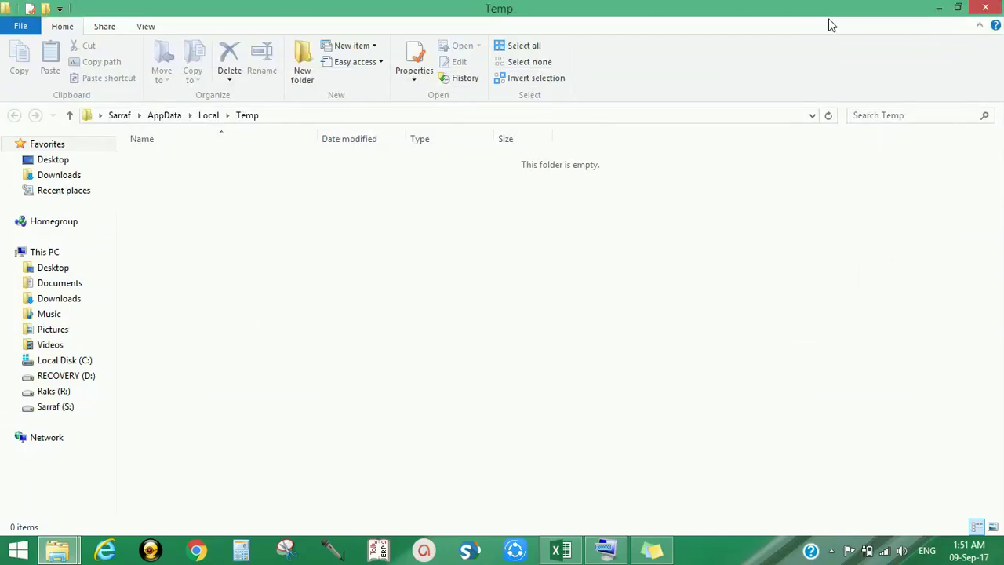
- Minimize the Temp window and restore all deleted items from the Recycle Bin to their original location
left_click(937, 8)
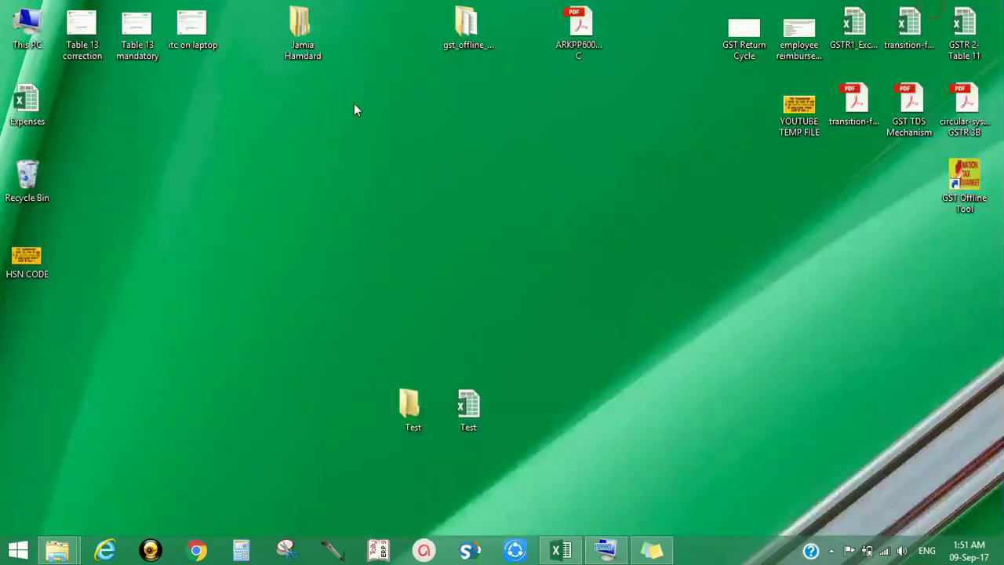
double_click(26, 177)
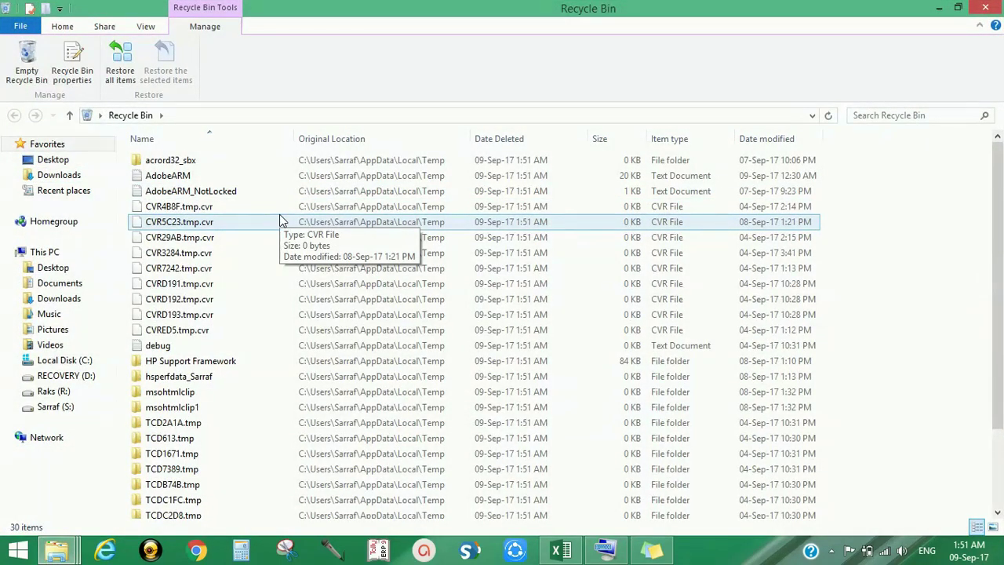
left_click(168, 192)
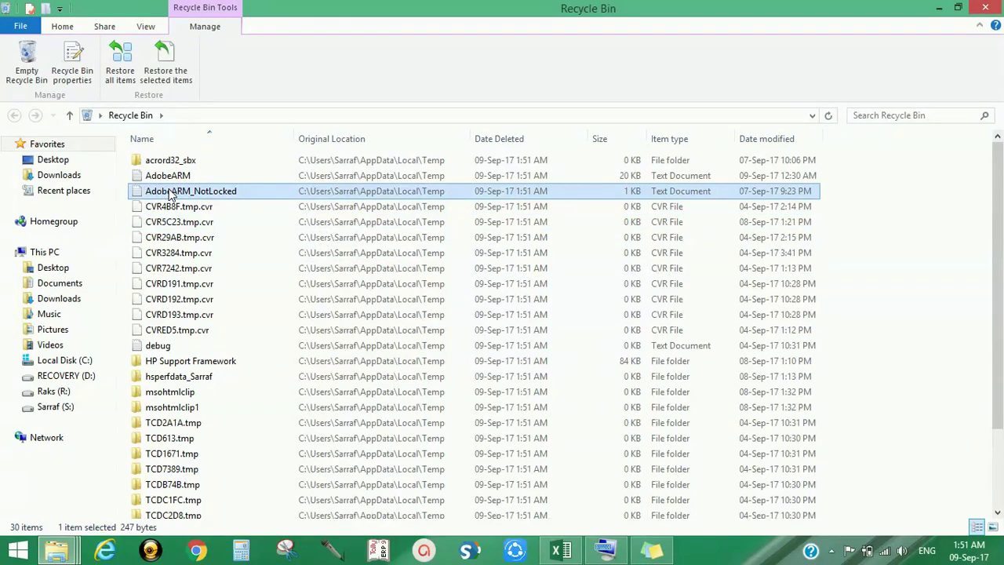
key("ctrl+a")
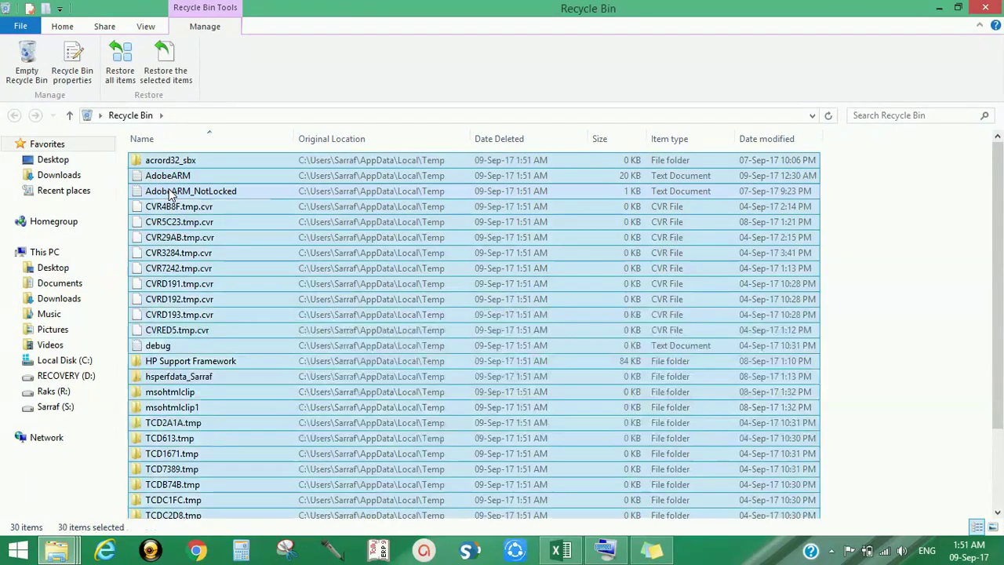
right_click(408, 194)
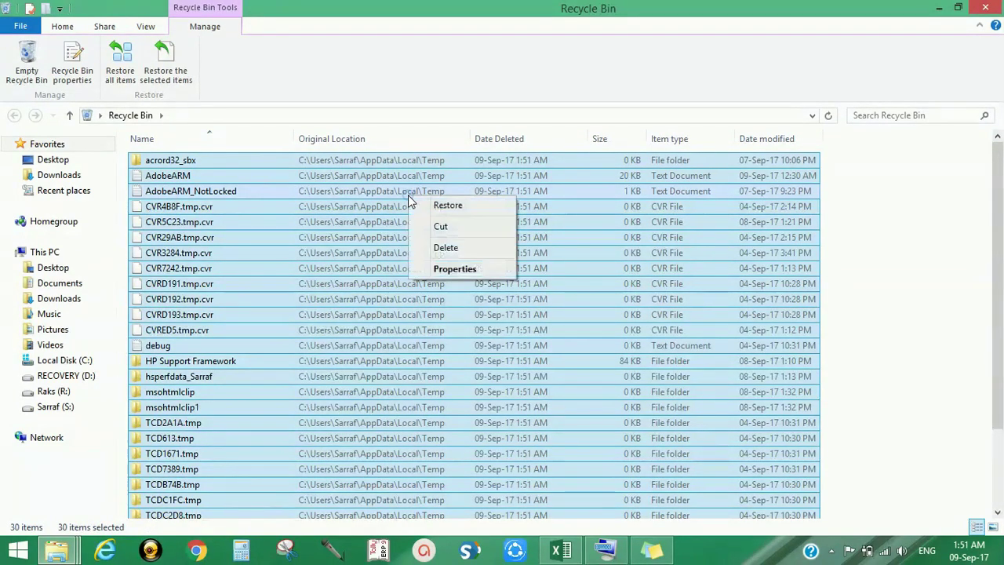
left_click(463, 210)
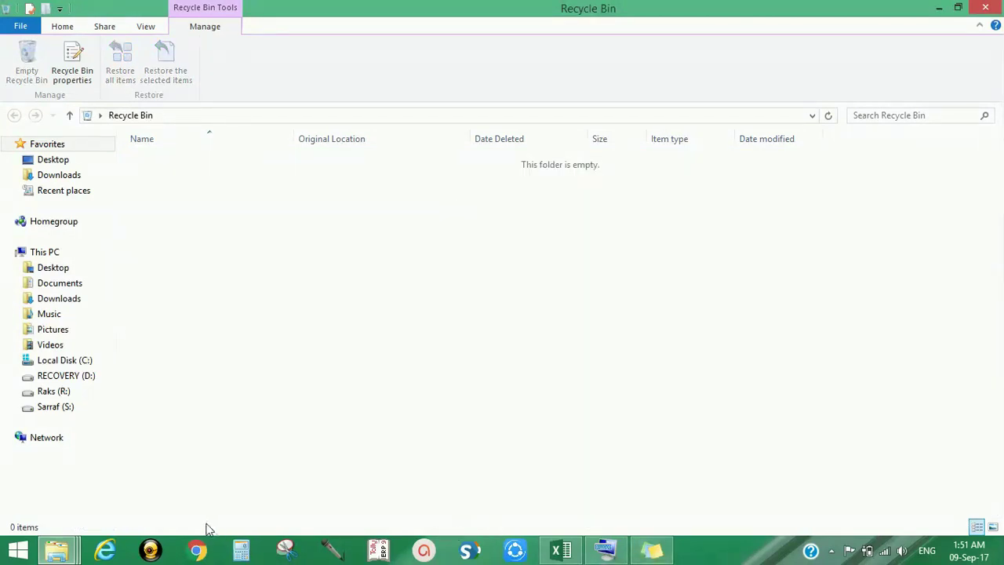
- Return to the Temp folder and permanently delete the msohtmlclip1 folder, bypassing the Recycle Bin
mouse_move(57, 555)
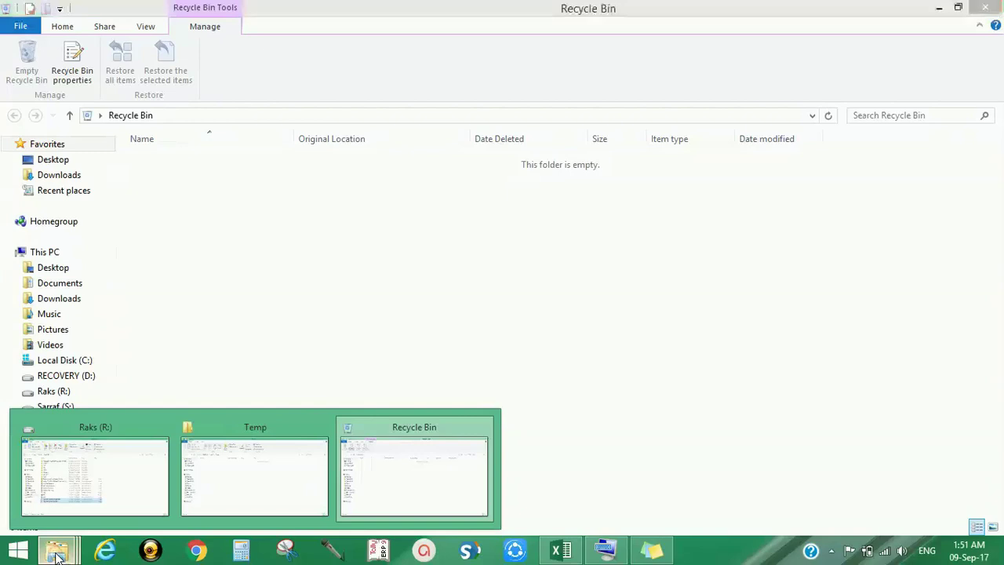
left_click(245, 497)
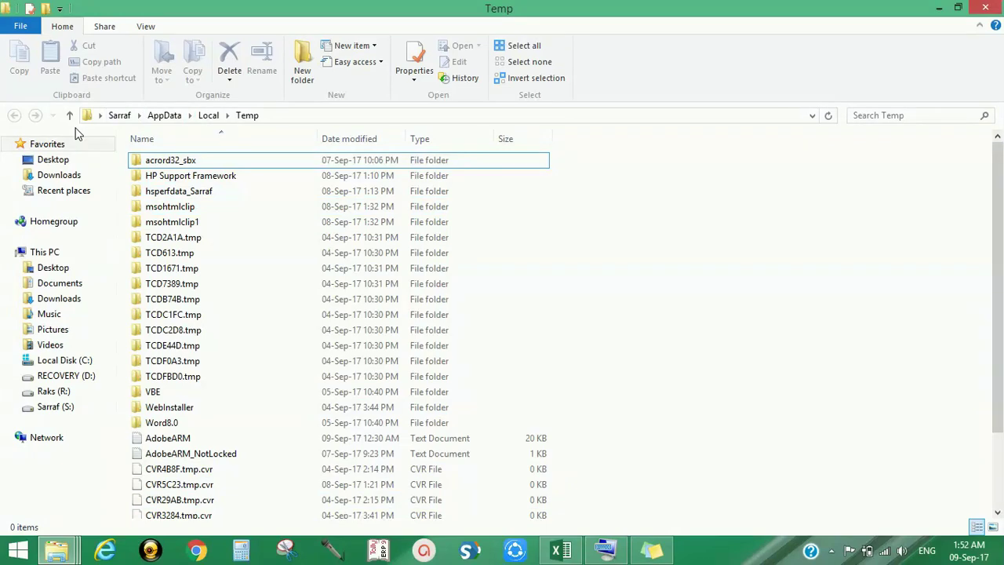
left_click(172, 224)
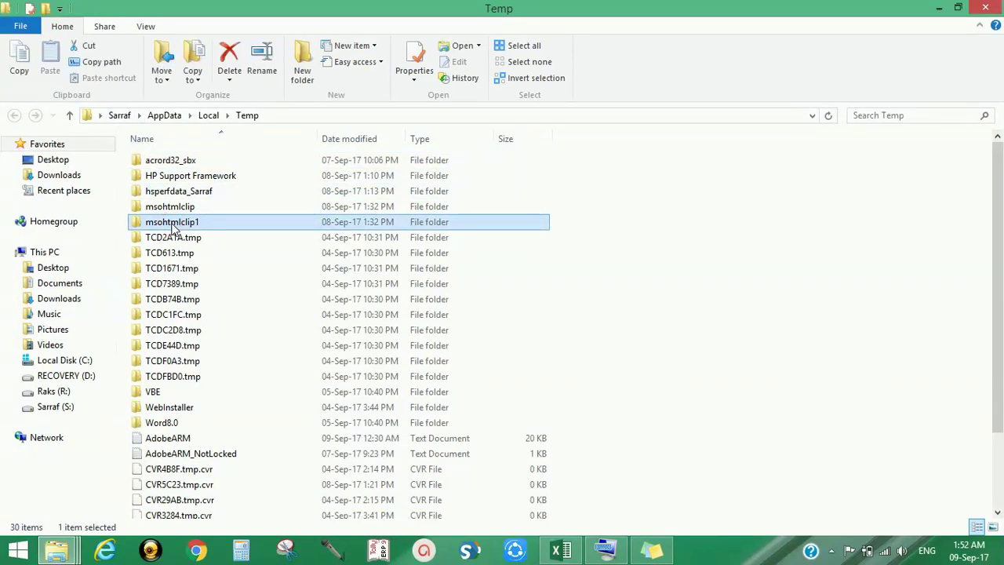
left_click(604, 551)
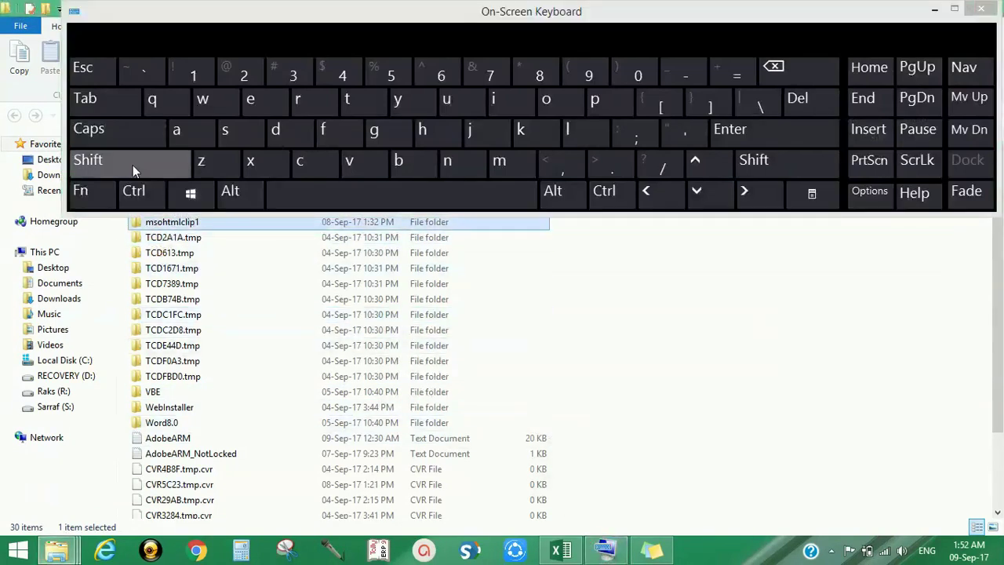
left_click(132, 165)
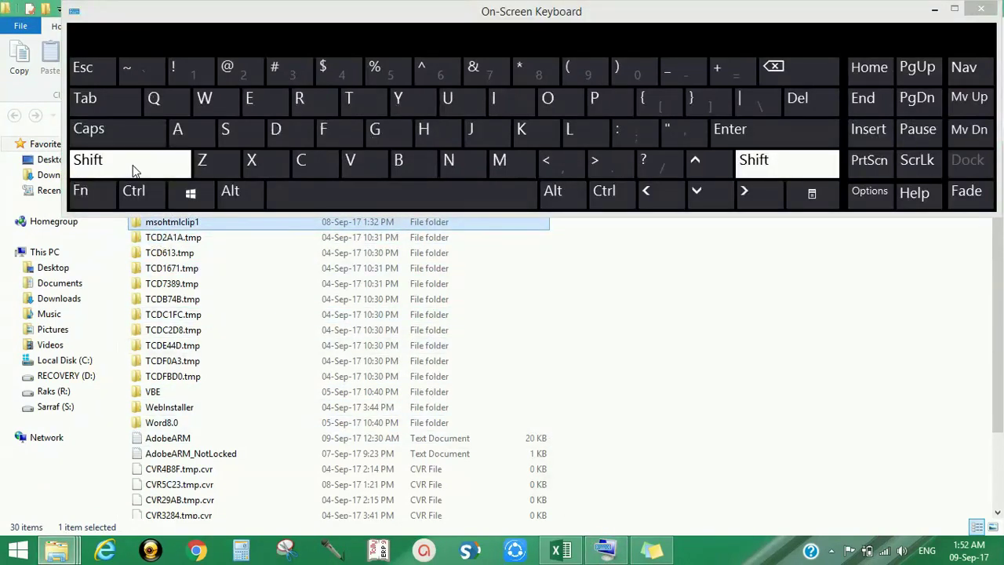
left_click(797, 98)
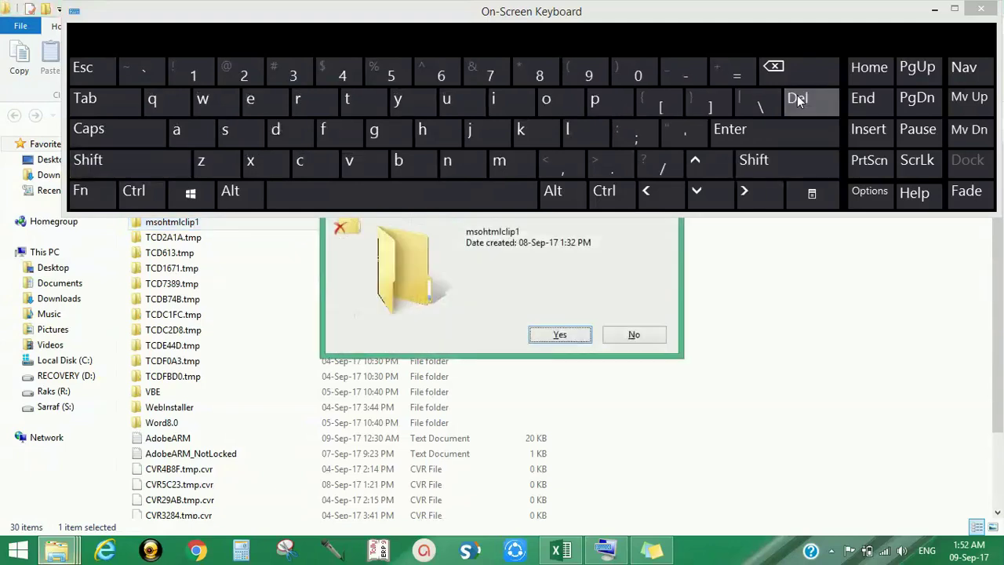
left_click(933, 11)
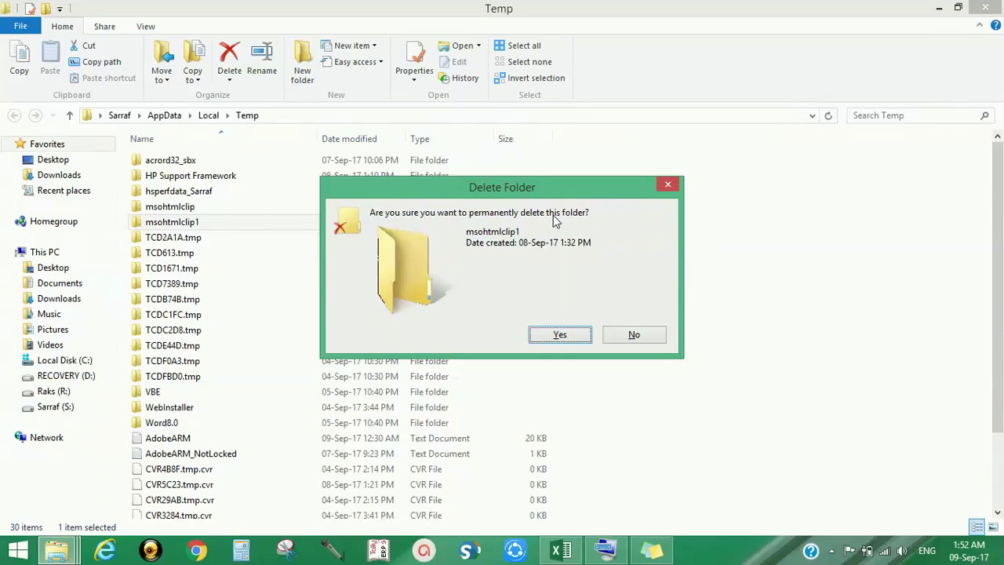
left_click(552, 337)
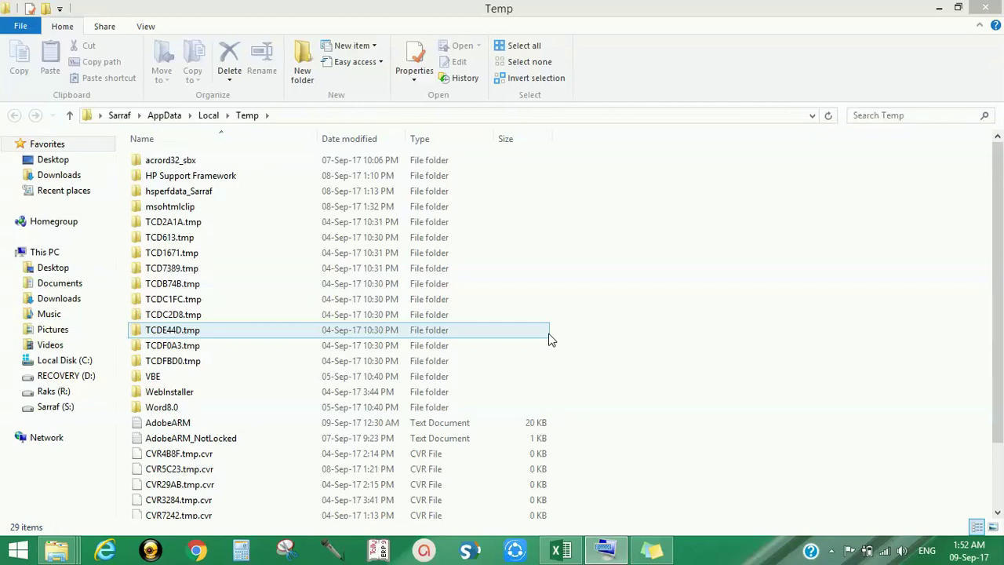
- Permanently delete all remaining items in the Temp folder and minimize its window
left_click(317, 377)
key("ctrl+a")
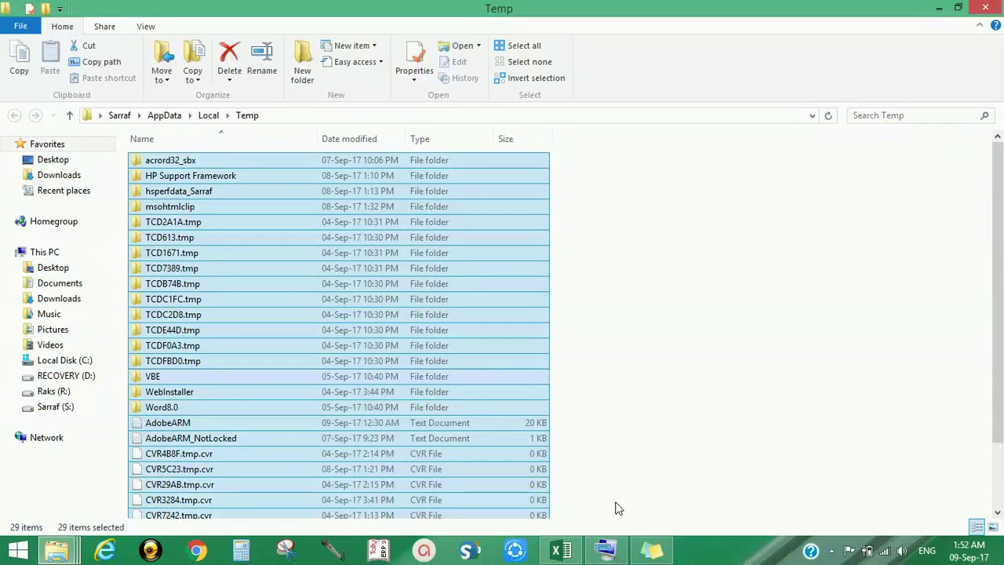
key("shift+Delete")
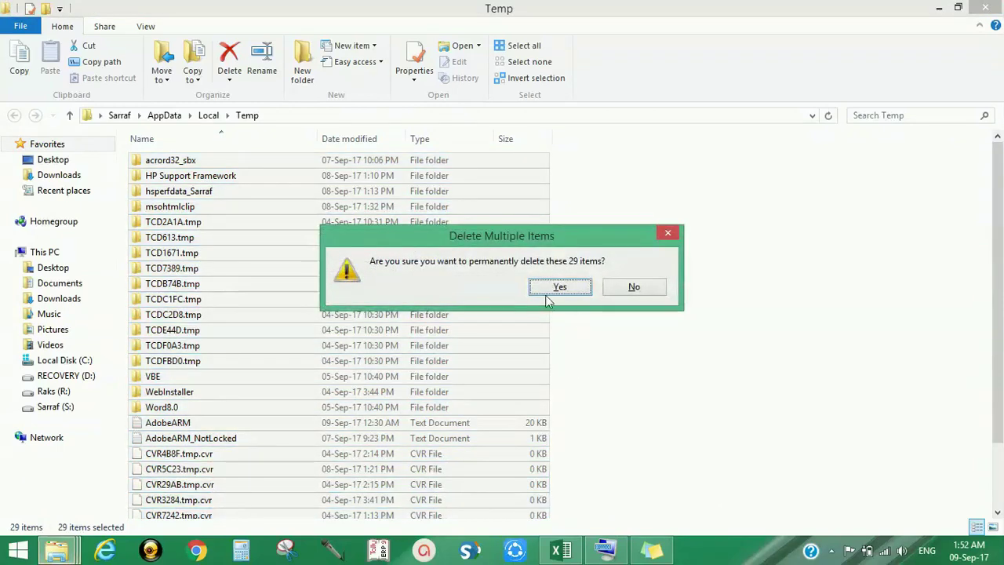
left_click(547, 292)
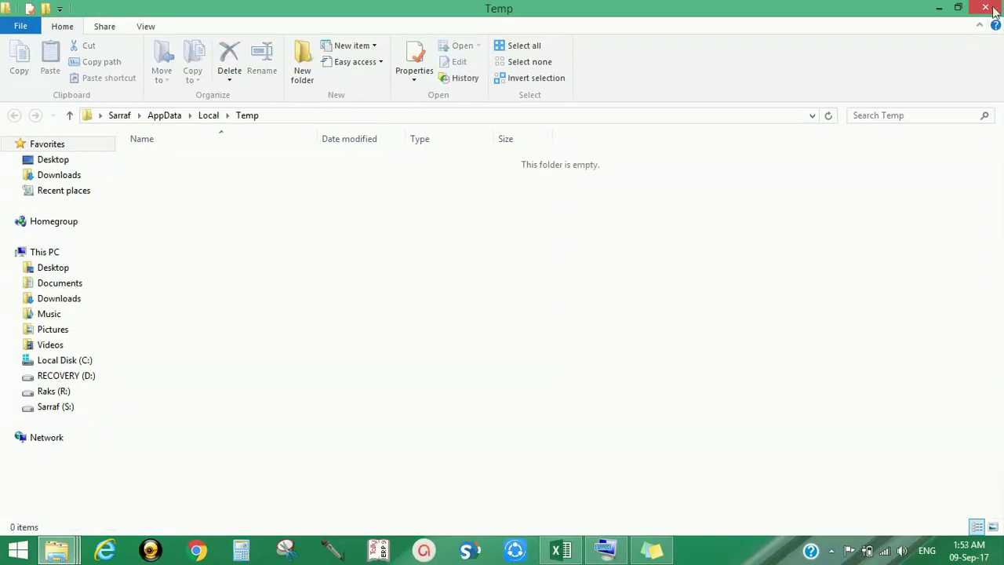
left_click(937, 9)
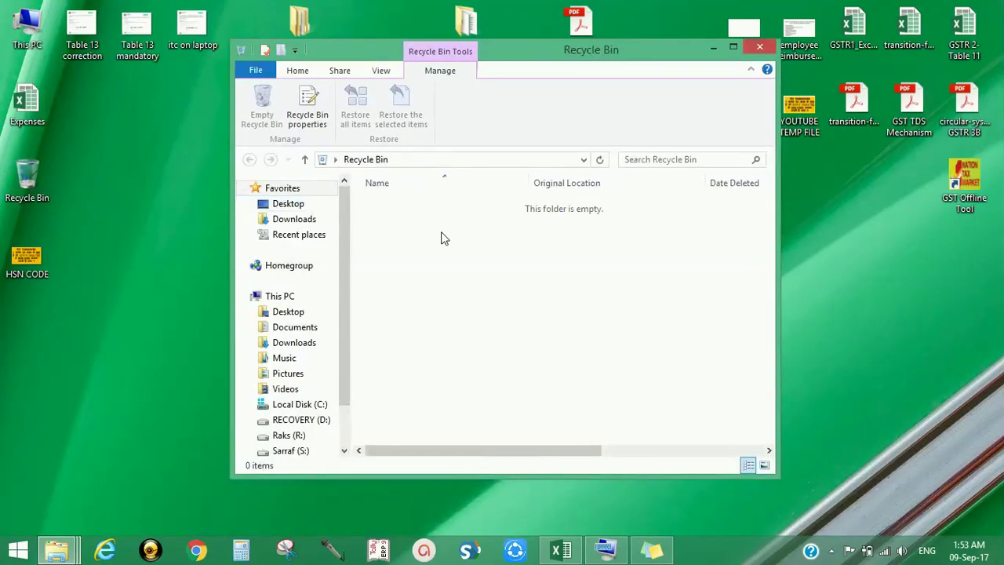
- Maximize the Recycle Bin window to check its contents and minimize it to show the desktop
left_click(726, 49)
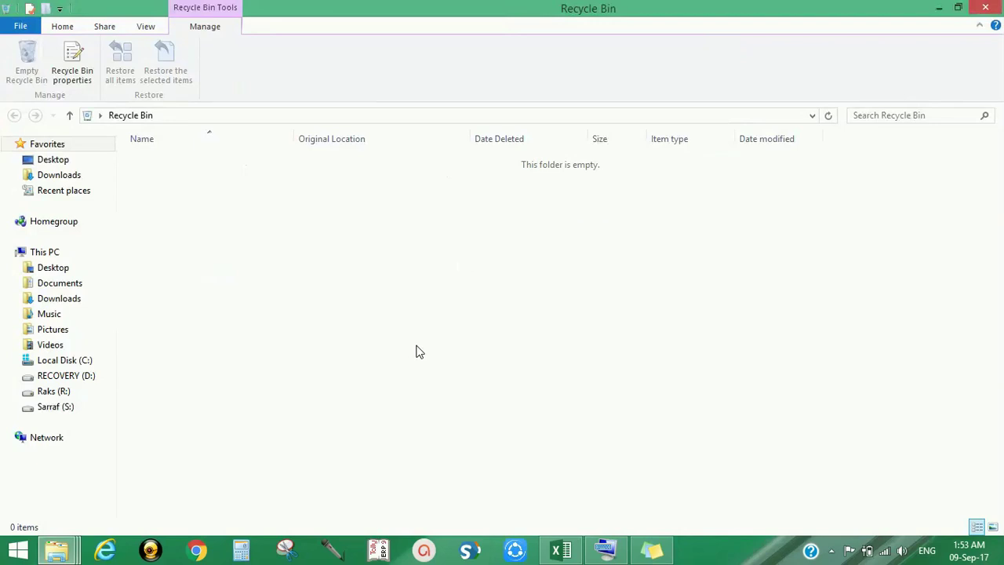
left_click(939, 8)
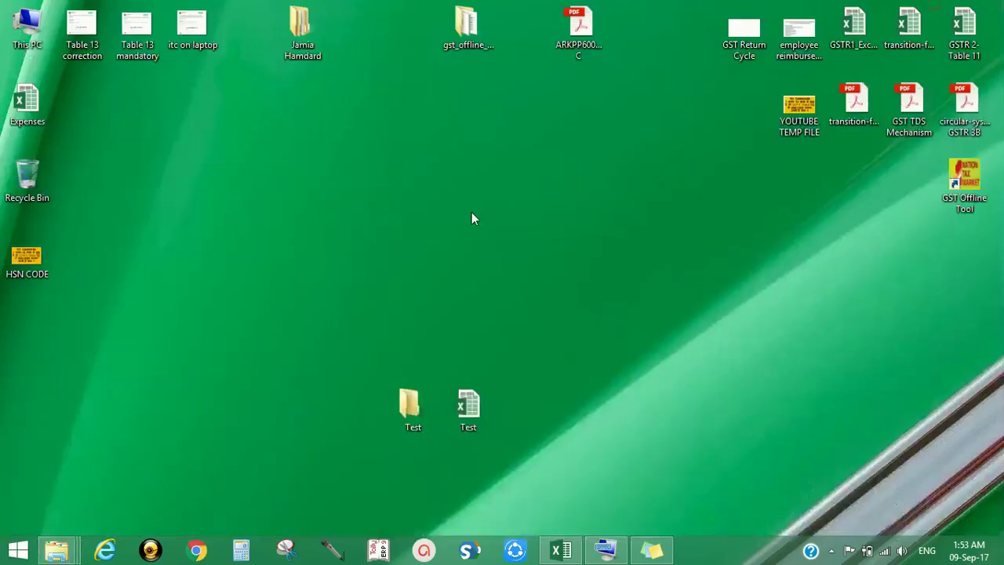
left_click(55, 549)
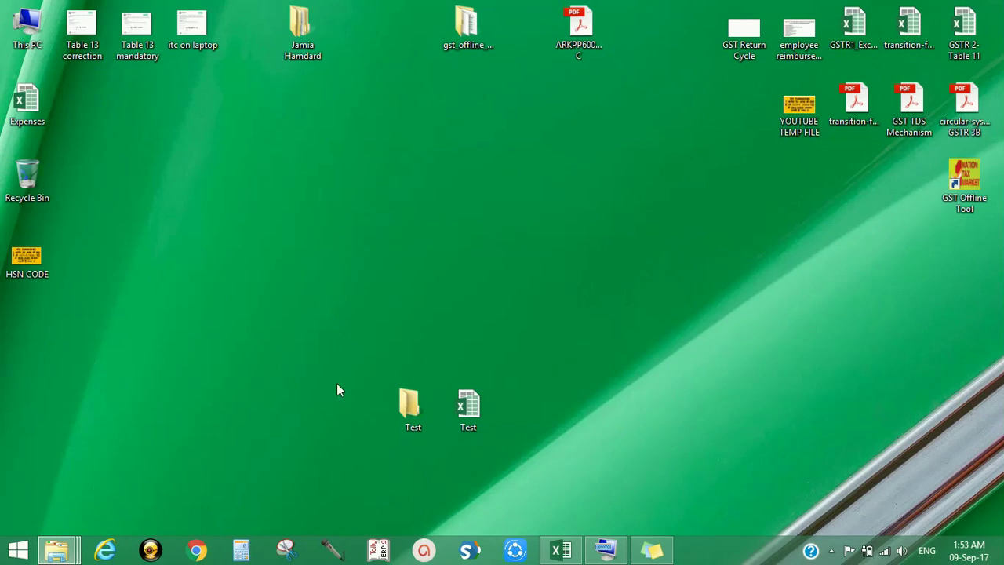
- Bring up the on-screen keyboard and use it to launch Run, and open the prefetch folder
left_click(605, 549)
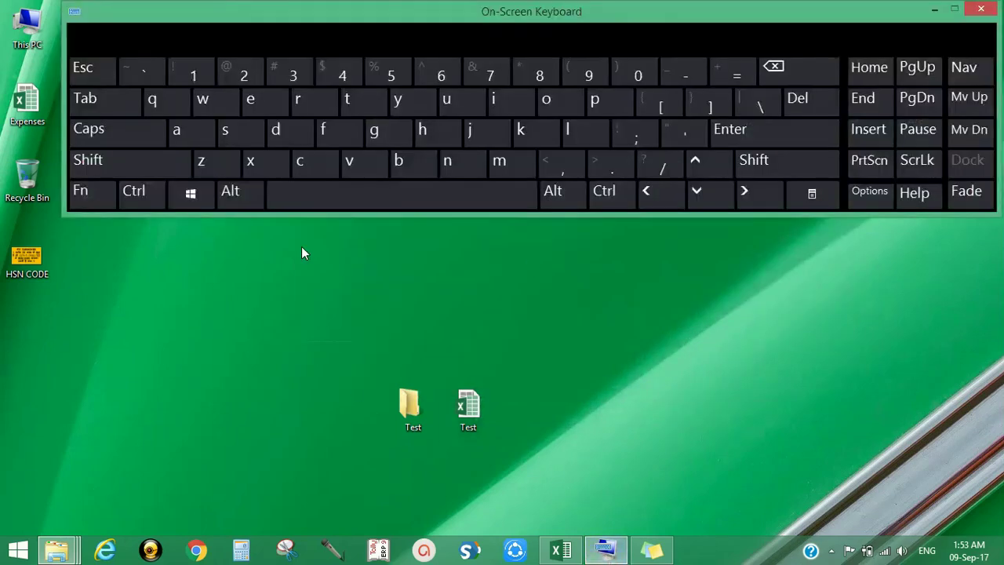
left_click(198, 201)
left_click(305, 116)
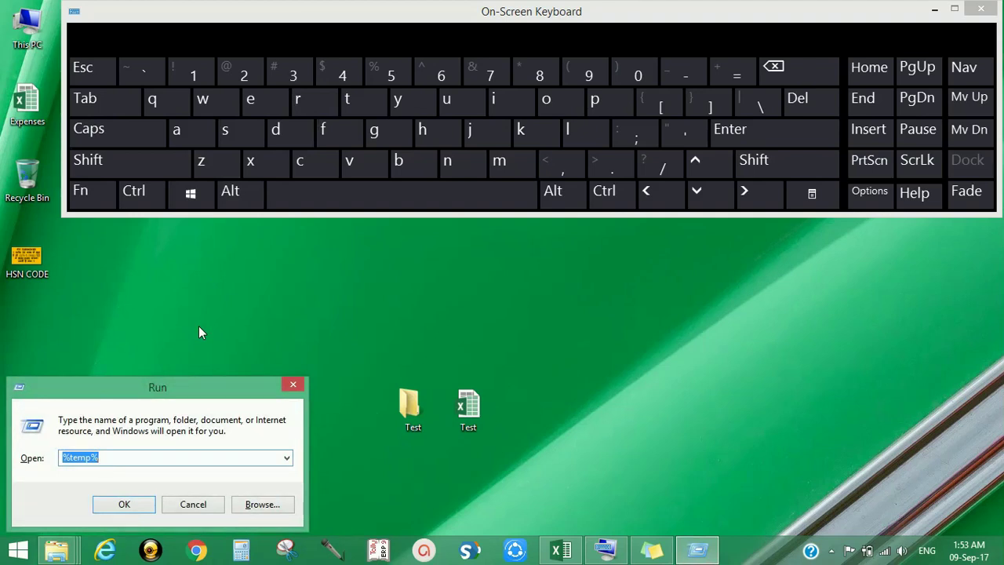
type("pre")
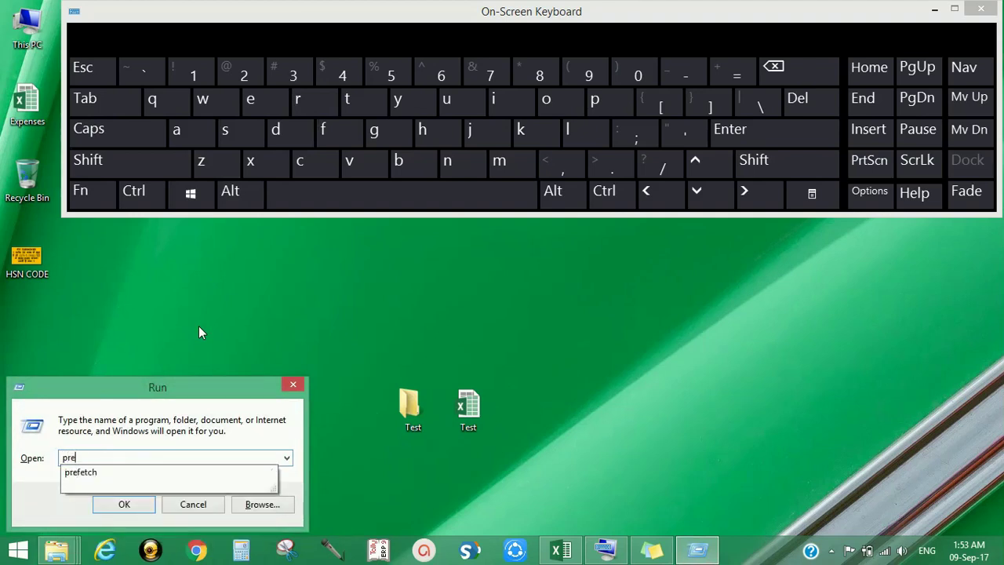
type("fetch")
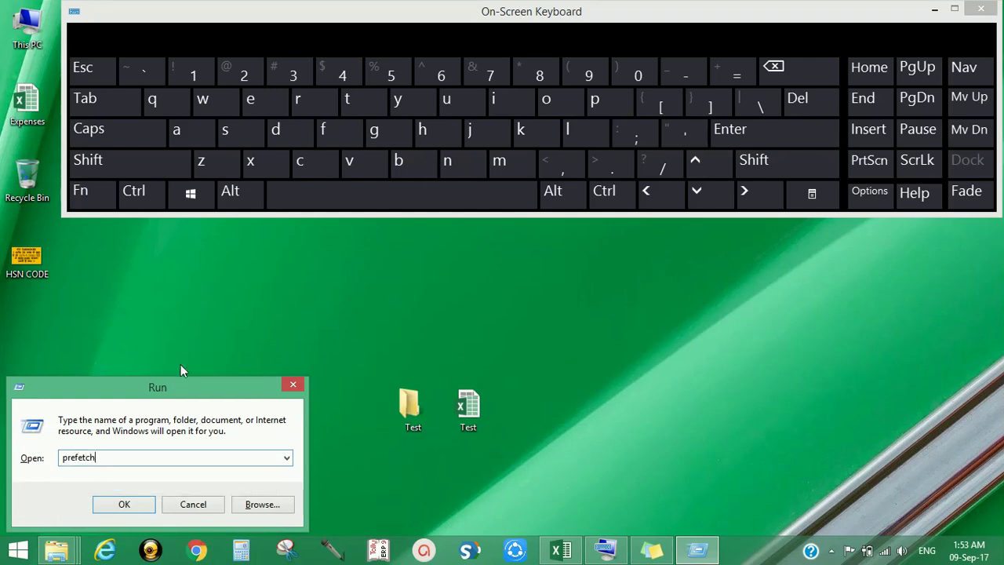
left_click(127, 504)
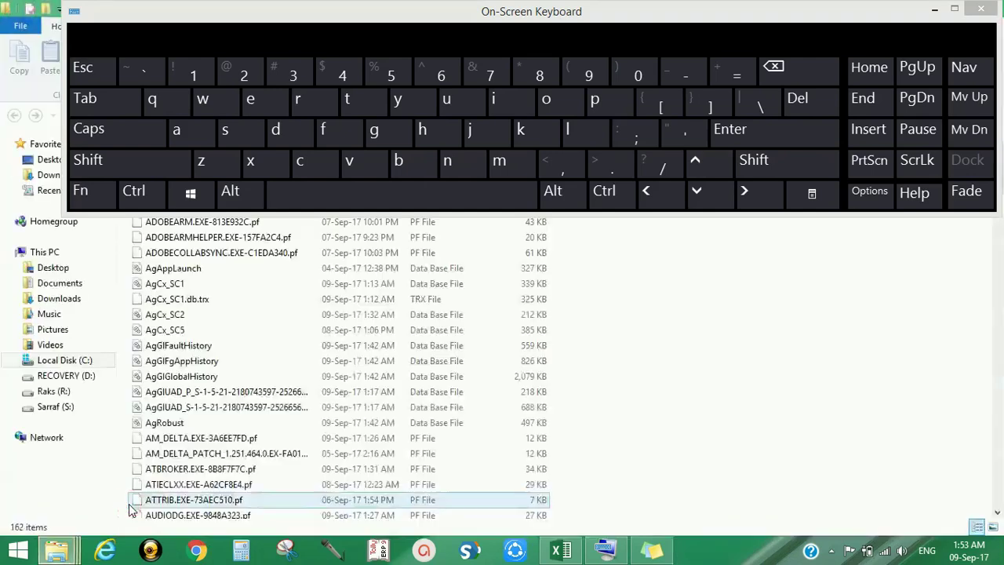
- Minimize the on-screen keyboard, permanently delete all files in the Prefetch folder, and minimize the folder window
left_click(934, 9)
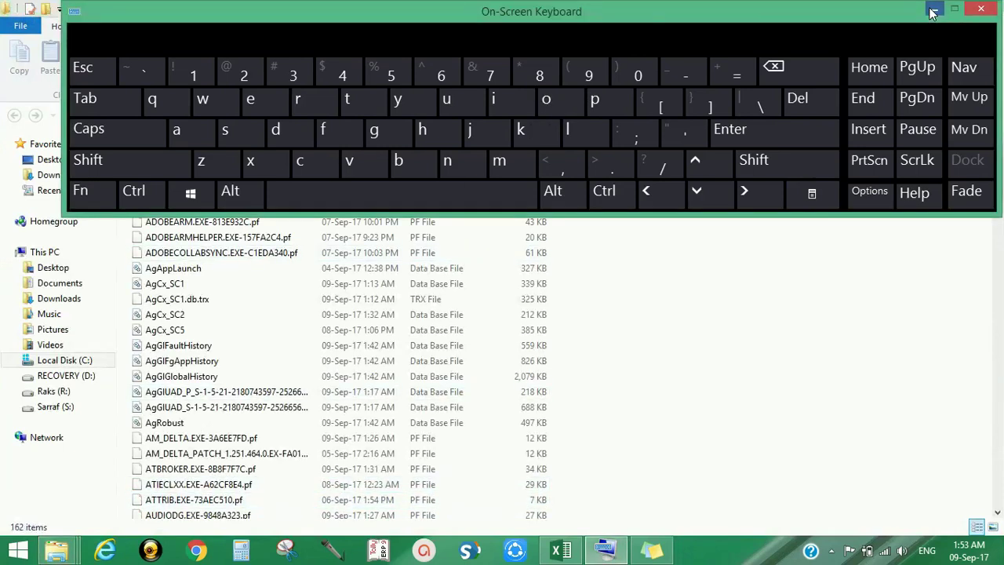
left_click(224, 226)
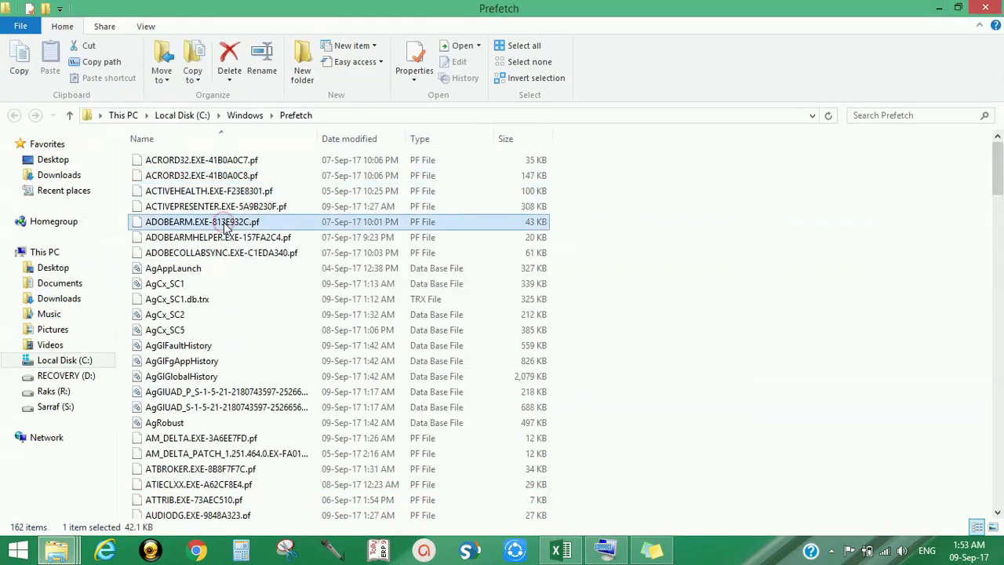
key("ctrl+a")
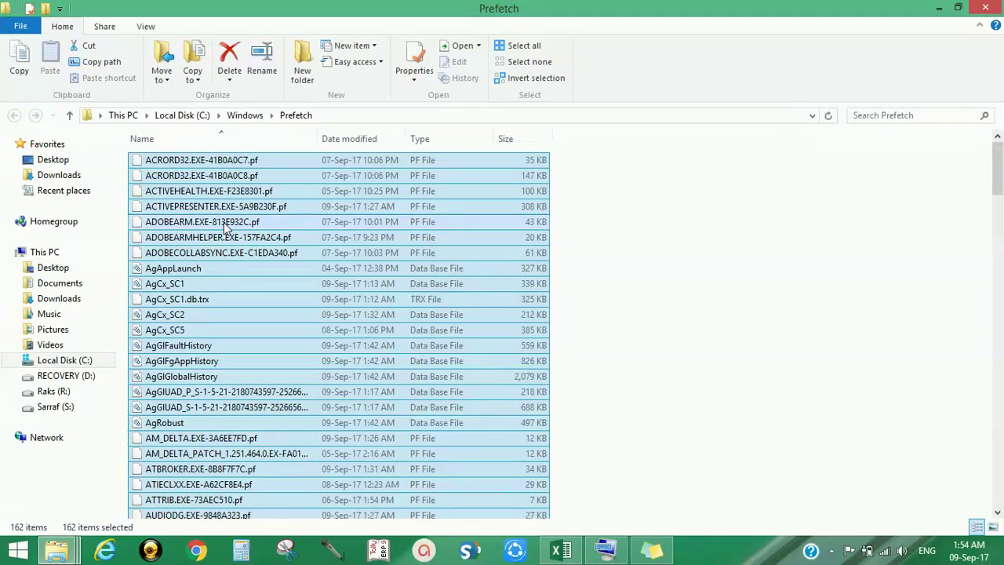
key("shift+Delete")
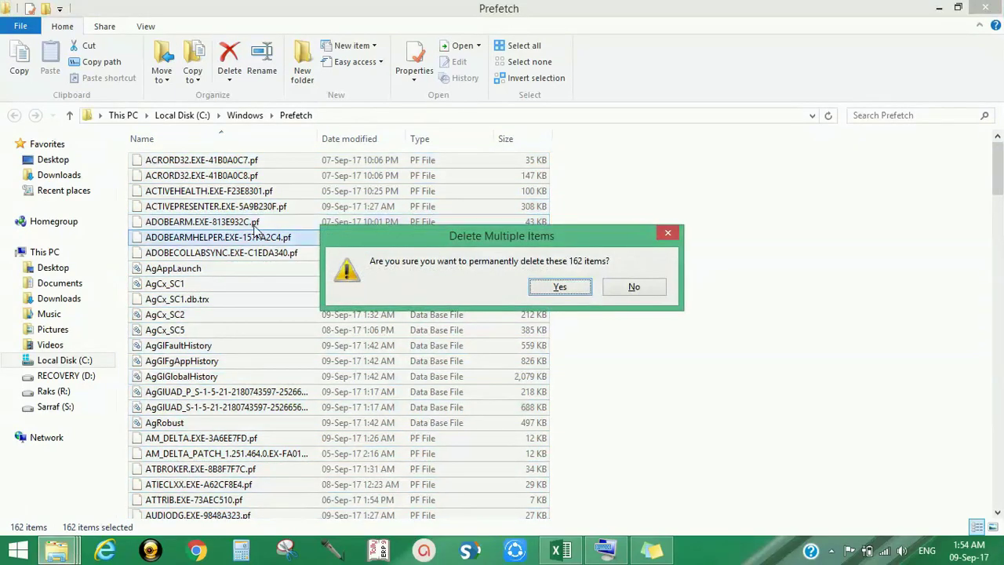
left_click(551, 287)
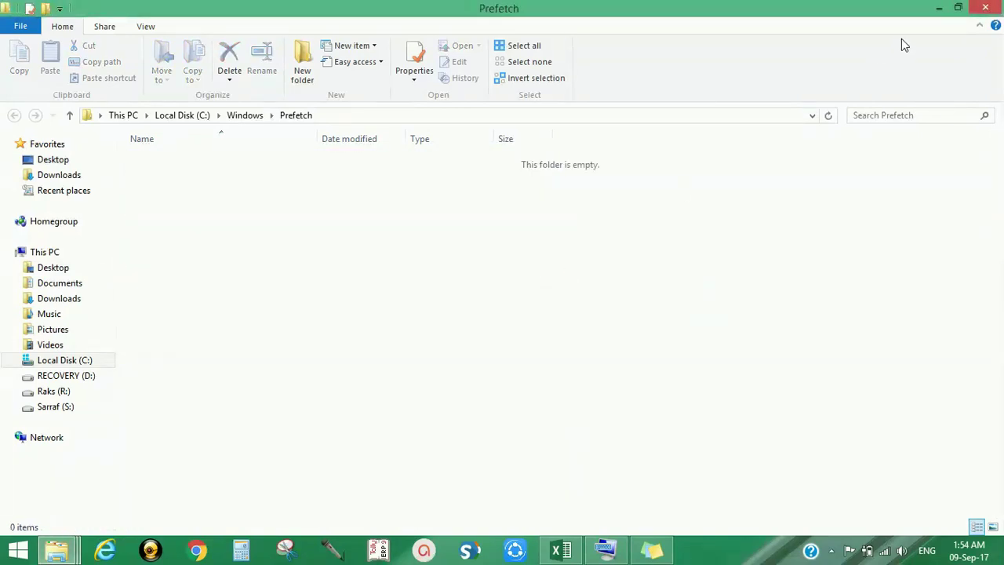
left_click(942, 7)
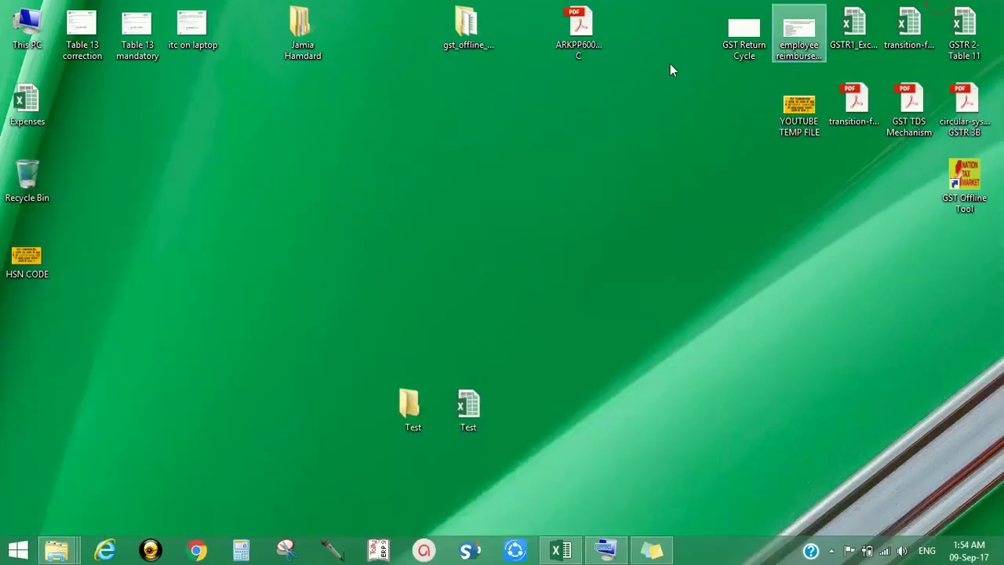
- Refresh the desktop several times
right_click(341, 166)
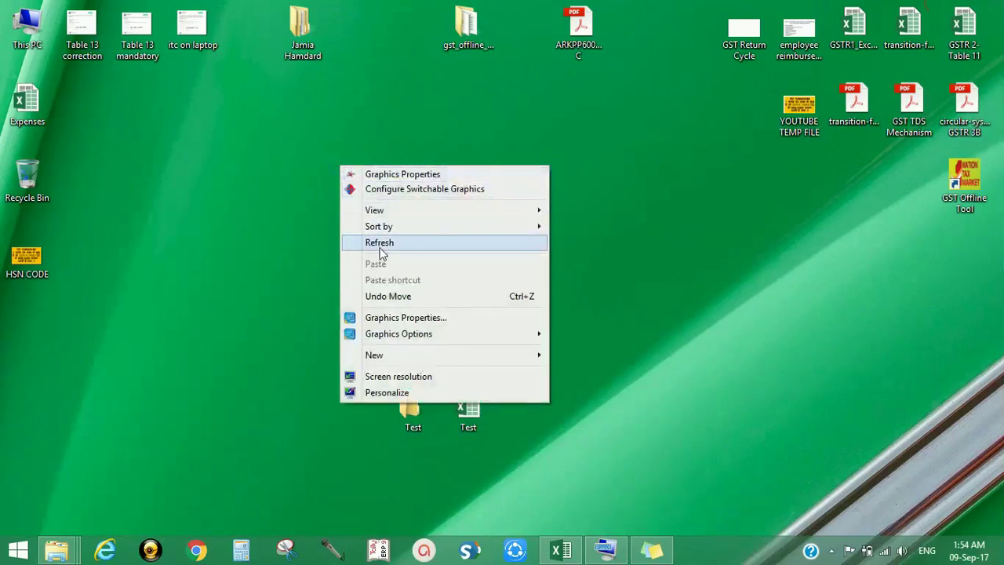
left_click(381, 245)
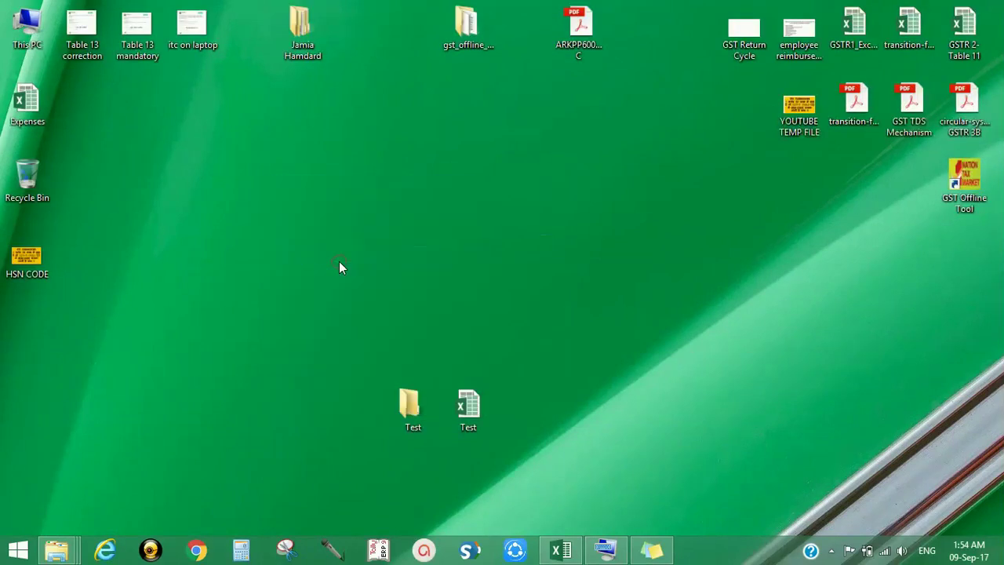
right_click(290, 152)
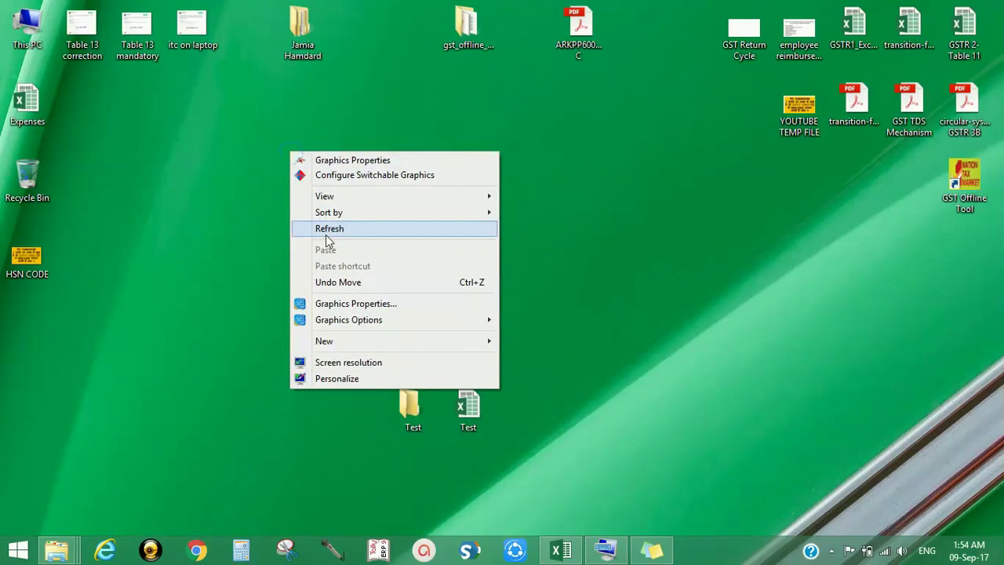
left_click(326, 235)
right_click(277, 138)
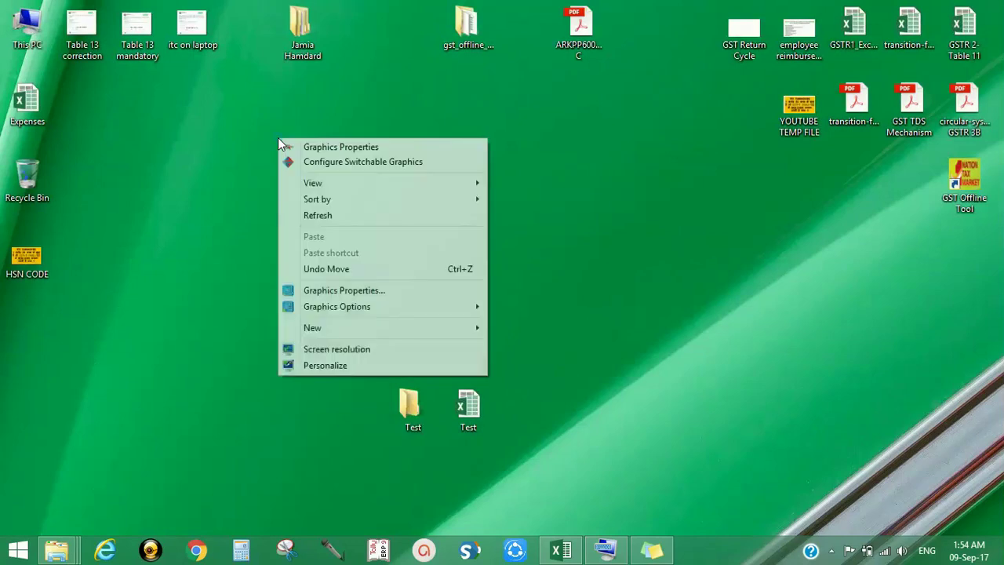
left_click(317, 220)
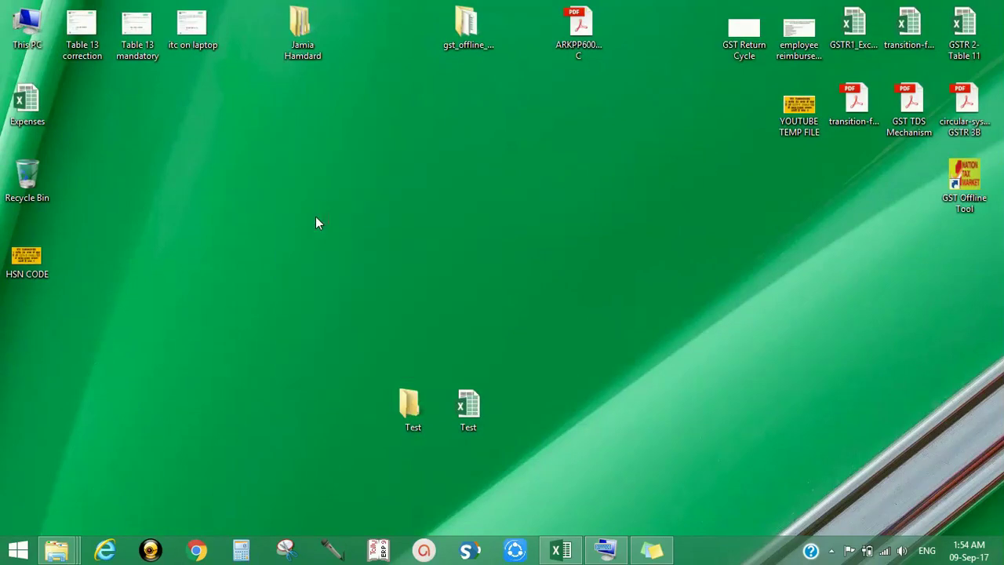
right_click(315, 223)
left_click(361, 299)
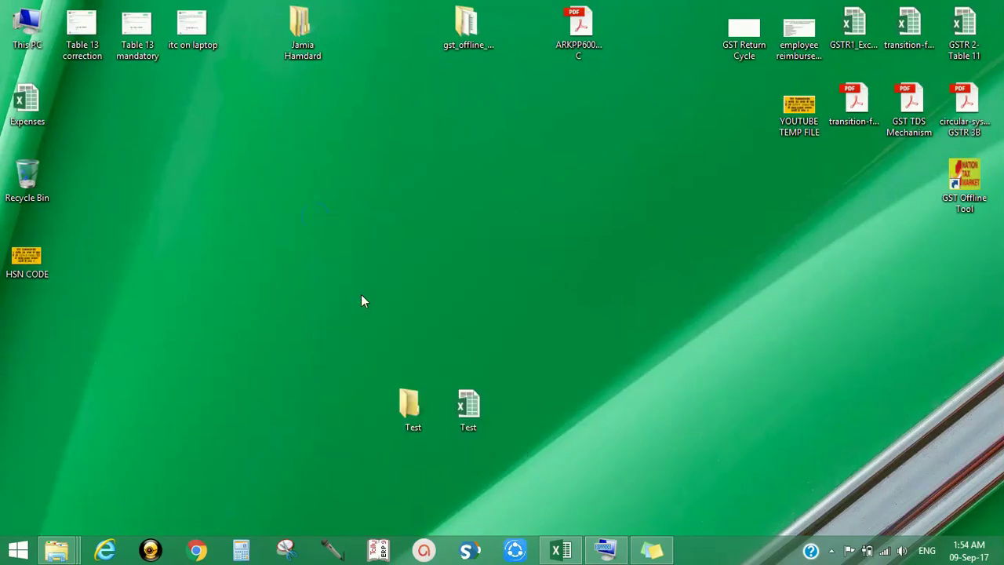